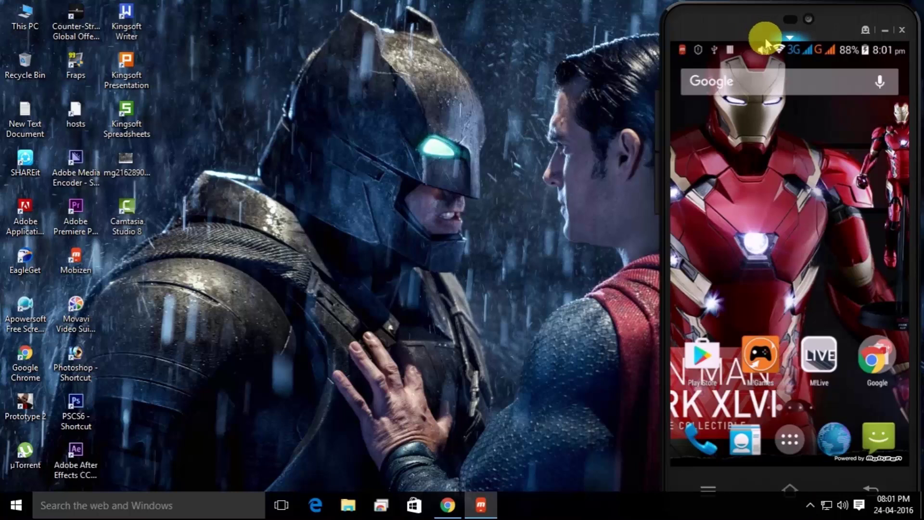
- Copy com.mobileuncle.toolbox.apk and recovery2.8.7.0 from Local Disk (F:) > Micromax Nitro A311
{"action": "double_click", "coordinate": [25, 19]}
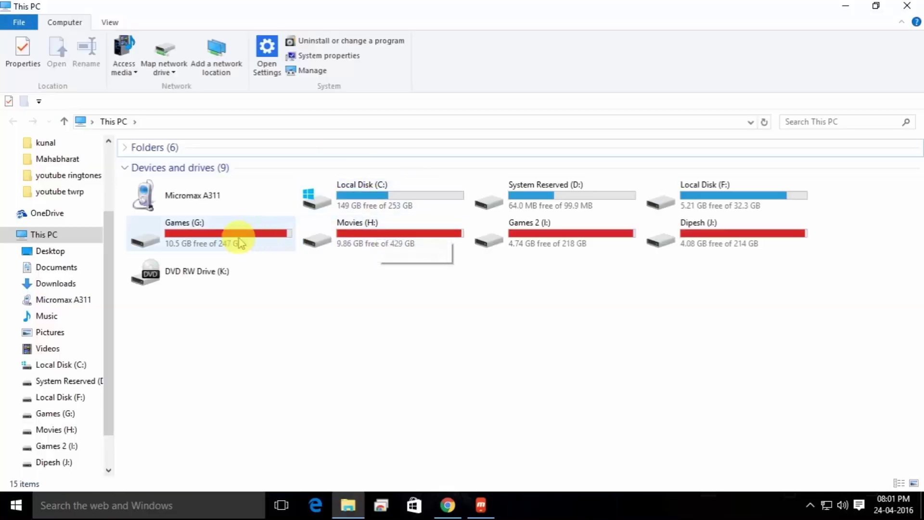
{"action": "double_click", "coordinate": [239, 243]}
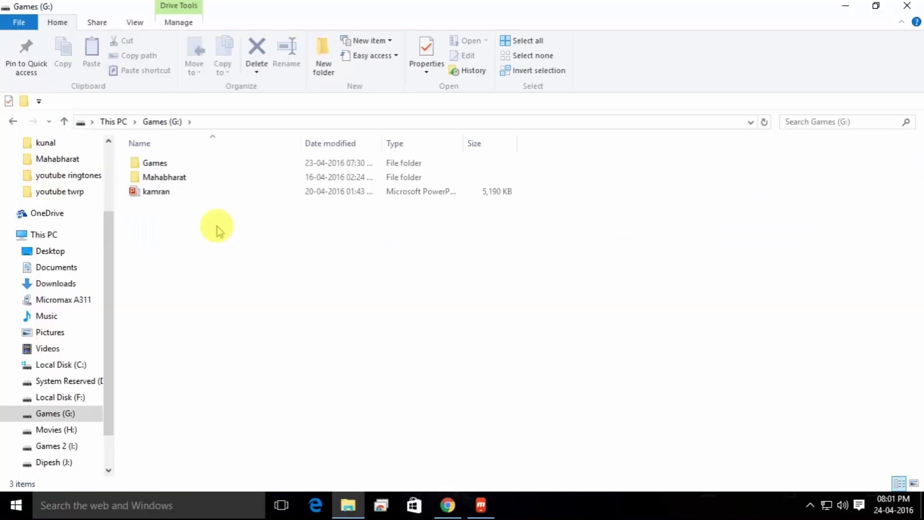
{"action": "left_click", "coordinate": [13, 121]}
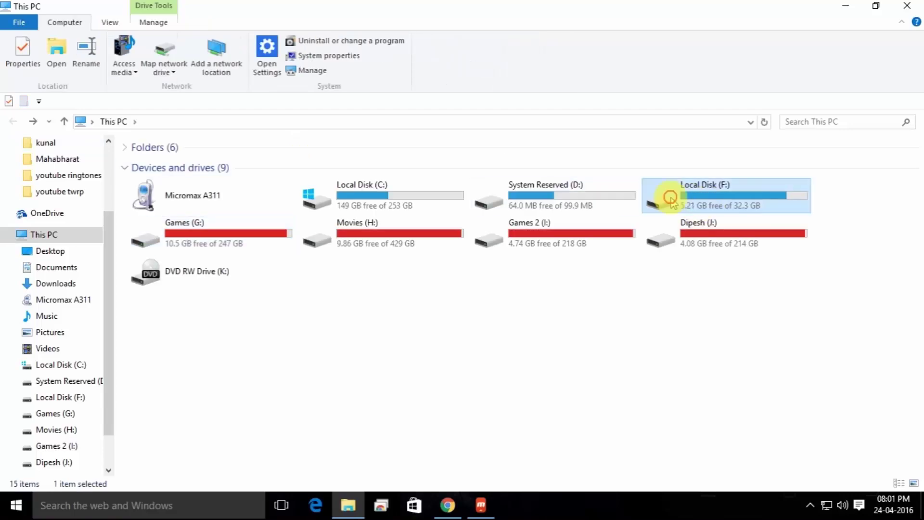
{"action": "double_click", "coordinate": [663, 201]}
{"action": "left_click", "coordinate": [231, 177]}
{"action": "double_click", "coordinate": [231, 177]}
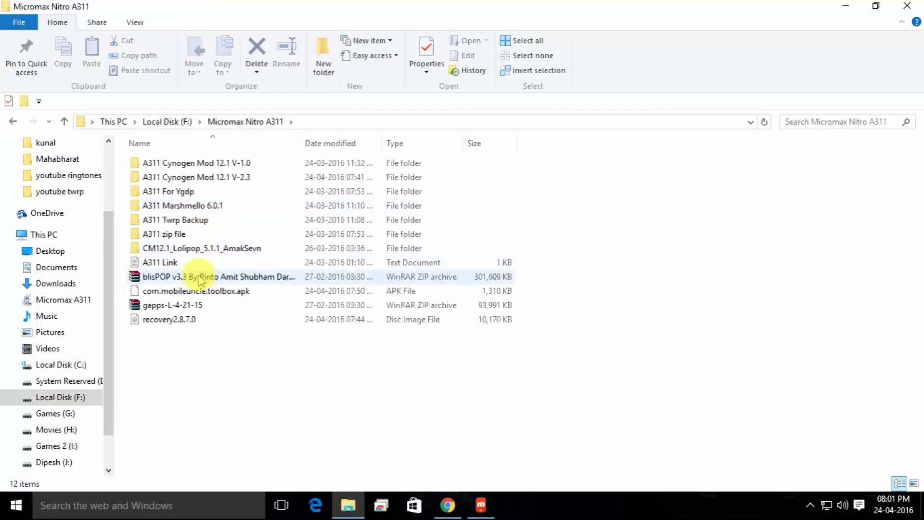
{"action": "left_click", "coordinate": [190, 290]}
{"action": "left_click", "coordinate": [174, 320], "text": "ctrl"}
{"action": "right_click", "coordinate": [174, 321]}
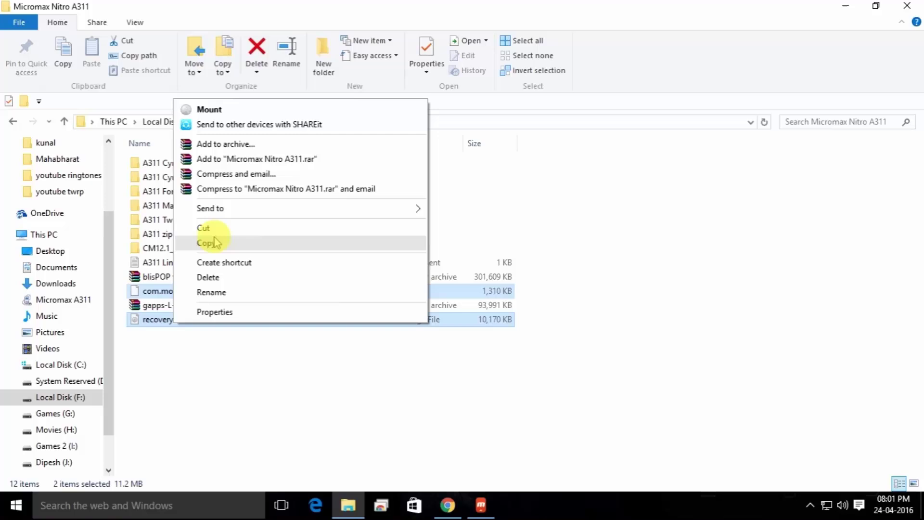
{"action": "left_click", "coordinate": [207, 242]}
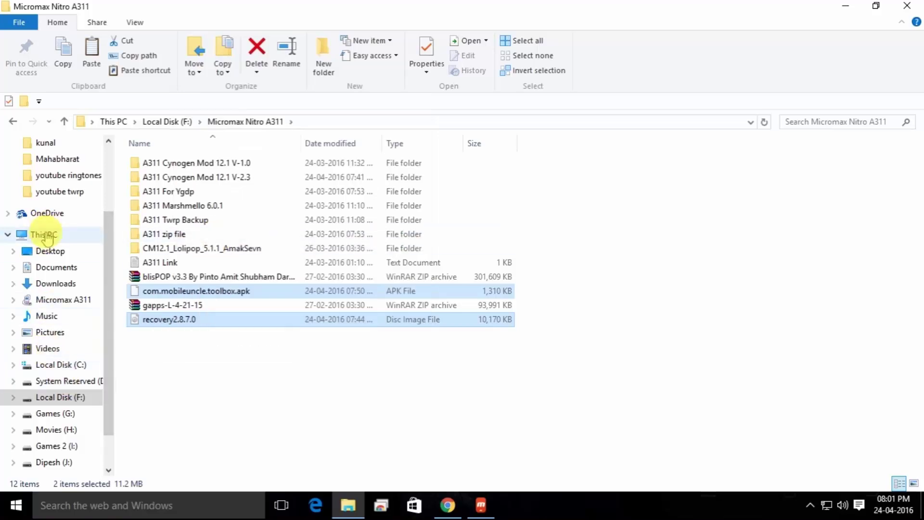
- Paste both files onto the Micromax A311 SD card, replacing the existing file, and close Explorer
{"action": "left_click", "coordinate": [58, 299]}
{"action": "left_click", "coordinate": [314, 170]}
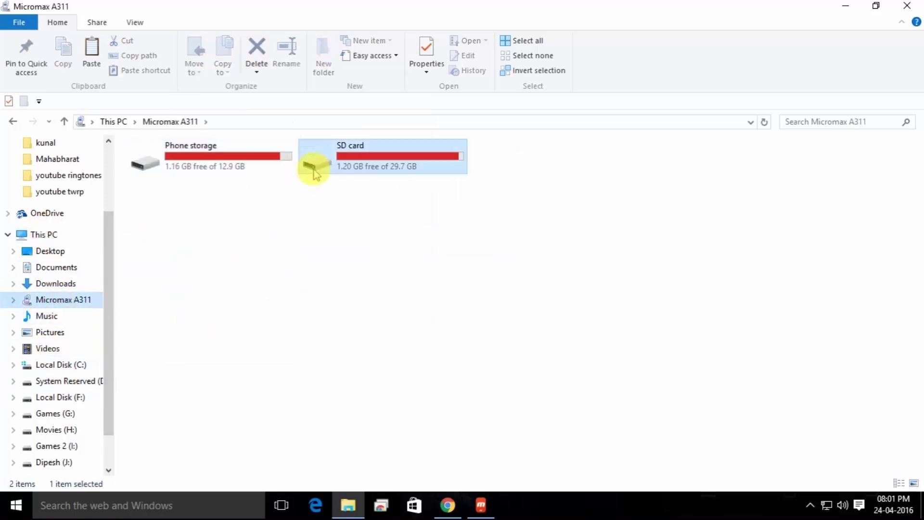
{"action": "double_click", "coordinate": [314, 169]}
{"action": "right_click", "coordinate": [519, 299]}
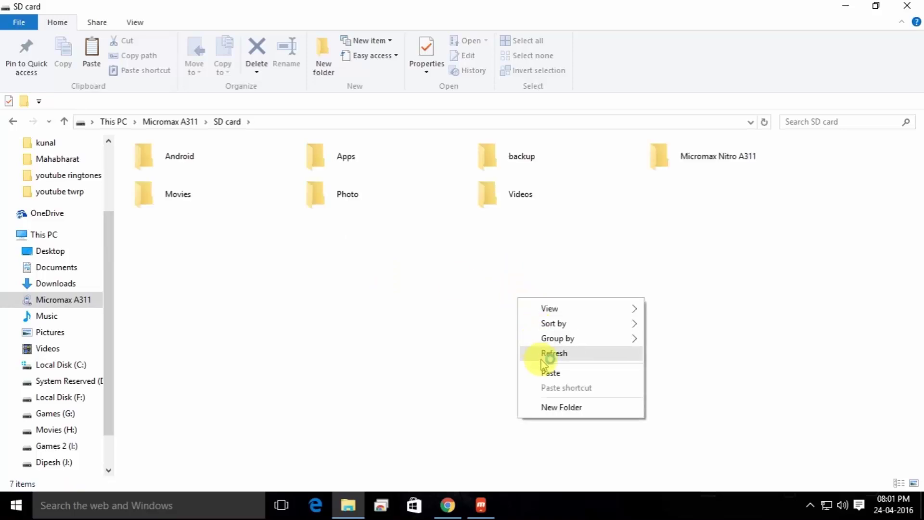
{"action": "left_click", "coordinate": [544, 373]}
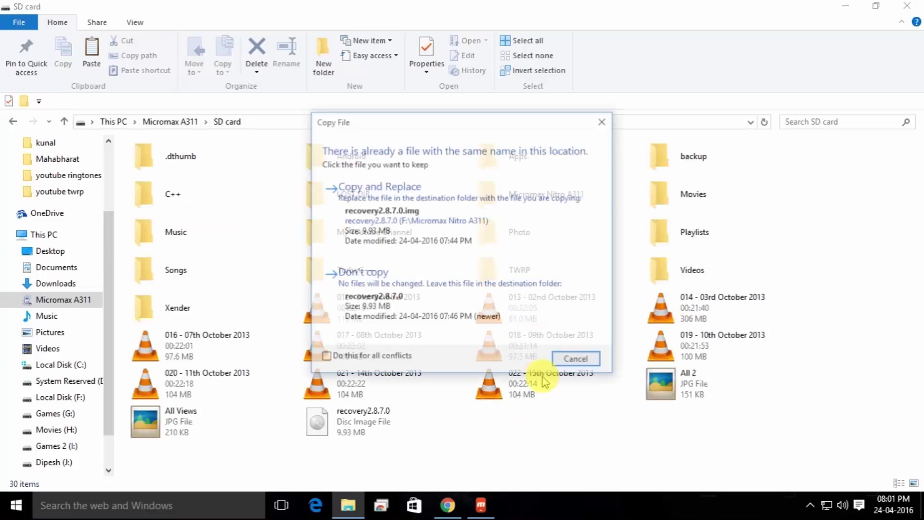
{"action": "left_click", "coordinate": [368, 357]}
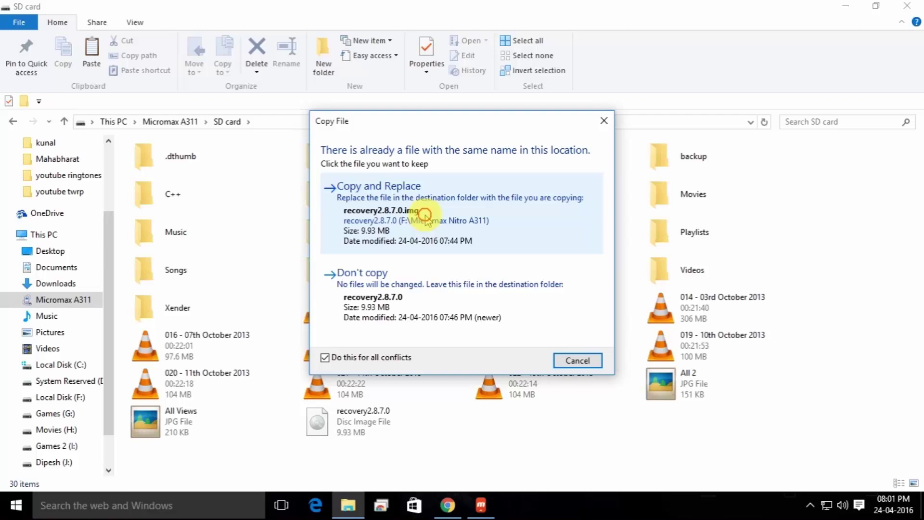
{"action": "left_click", "coordinate": [425, 215]}
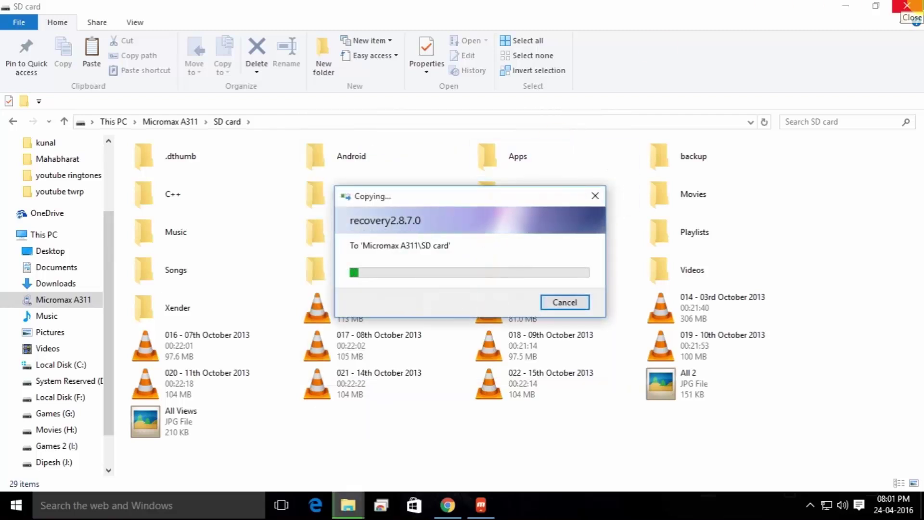
{"action": "left_click", "coordinate": [907, 6]}
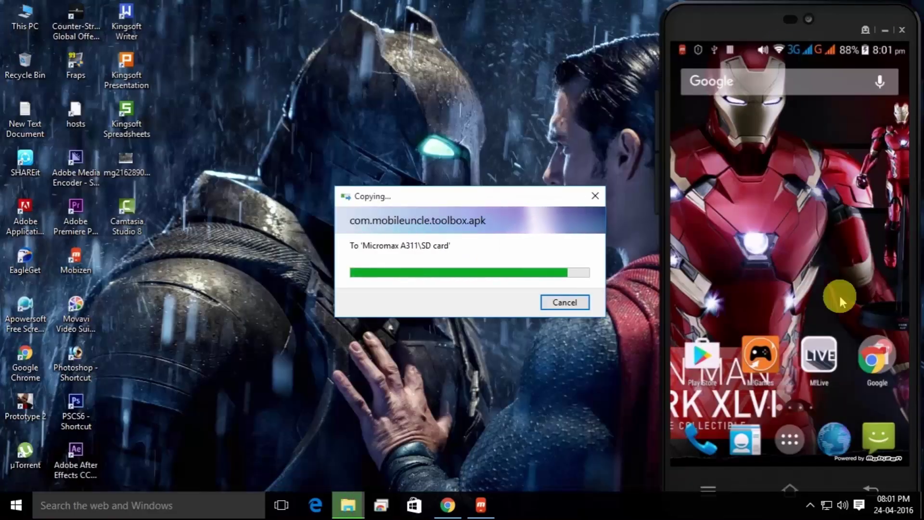
- Open the phone's File Manager on the SD card and find com.mobileuncle.toolbox.apk and recovery2.8.7.0.img
{"action": "left_click", "coordinate": [789, 436]}
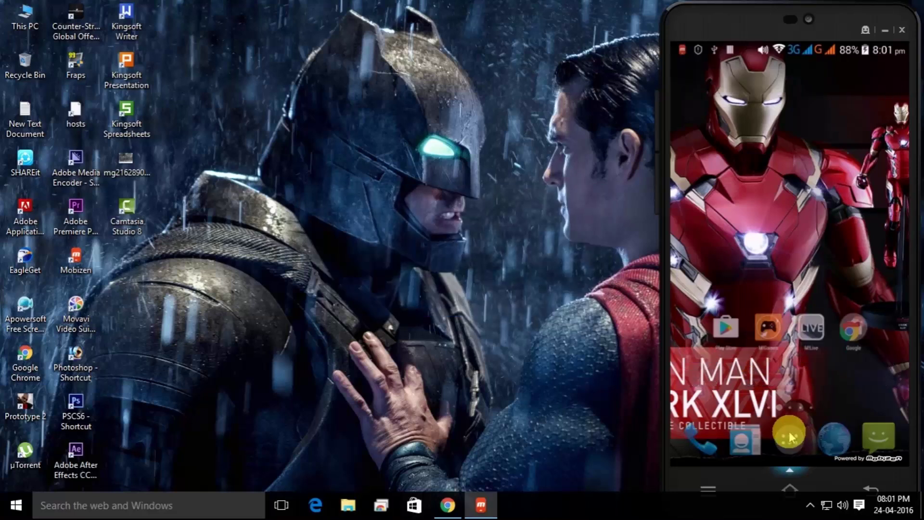
{"action": "left_click_drag", "start_coordinate": [852, 252], "coordinate": [640, 227]}
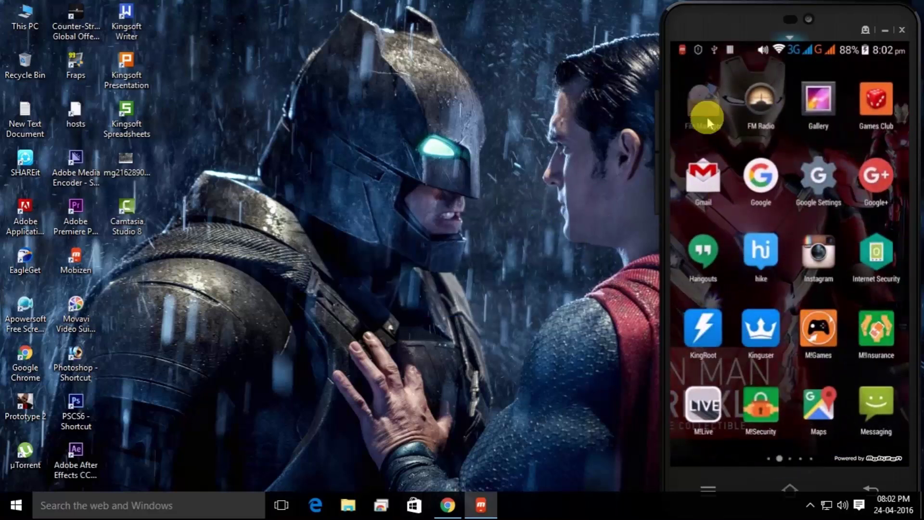
{"action": "left_click", "coordinate": [706, 118]}
{"action": "left_click", "coordinate": [727, 166]}
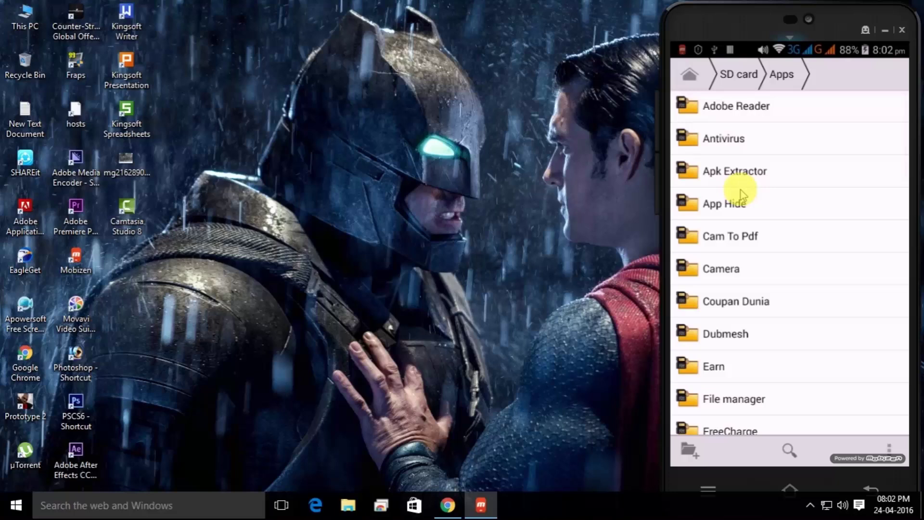
{"action": "scroll", "coordinate": [779, 303], "scroll_direction": "down", "scroll_amount": 10}
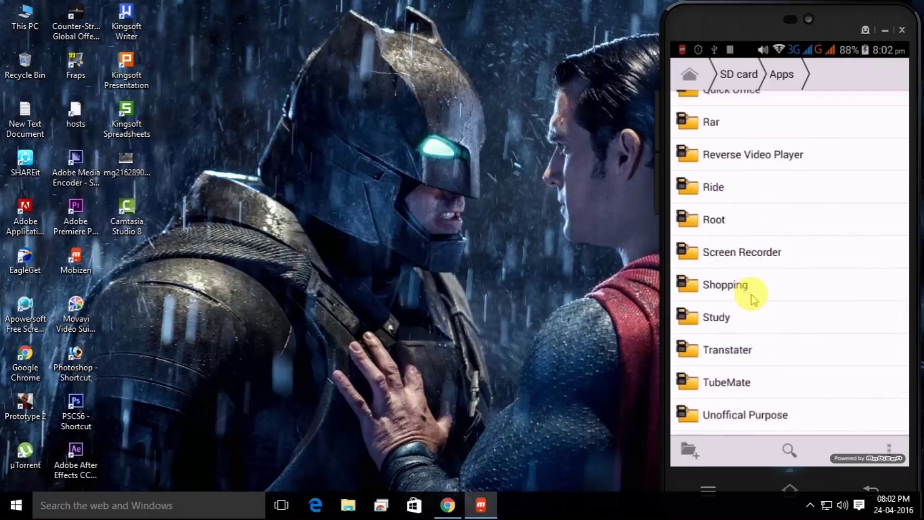
{"action": "scroll", "coordinate": [761, 308], "scroll_direction": "down", "scroll_amount": 4}
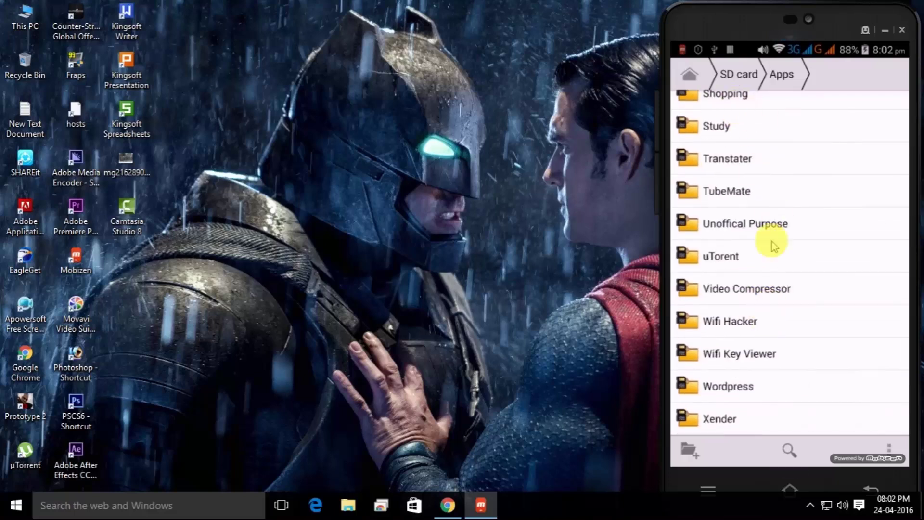
{"action": "left_click", "coordinate": [739, 74]}
{"action": "scroll", "coordinate": [772, 325], "scroll_direction": "down", "scroll_amount": 10}
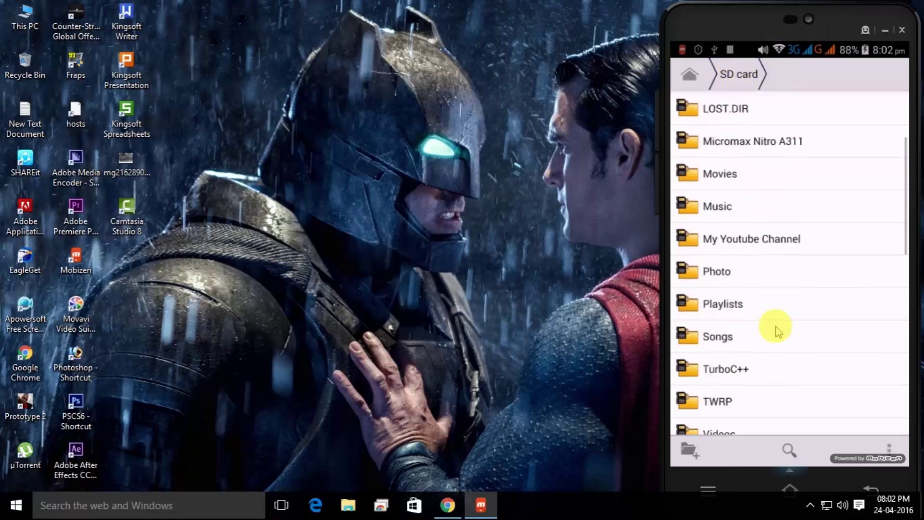
{"action": "scroll", "coordinate": [754, 265], "scroll_direction": "up", "scroll_amount": 1}
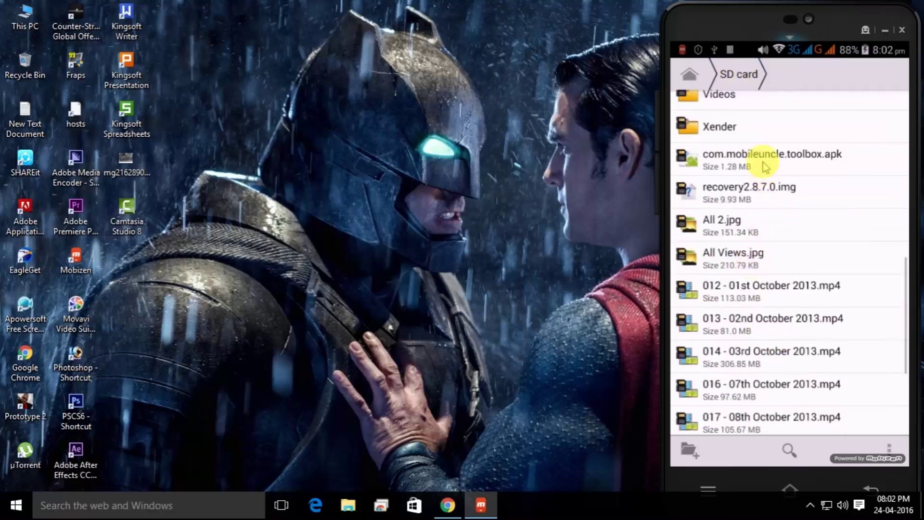
- Install Root Checker from Google Play onto the Micromax A311, then minimize Chrome
{"action": "left_click", "coordinate": [792, 487]}
{"action": "left_click", "coordinate": [447, 504]}
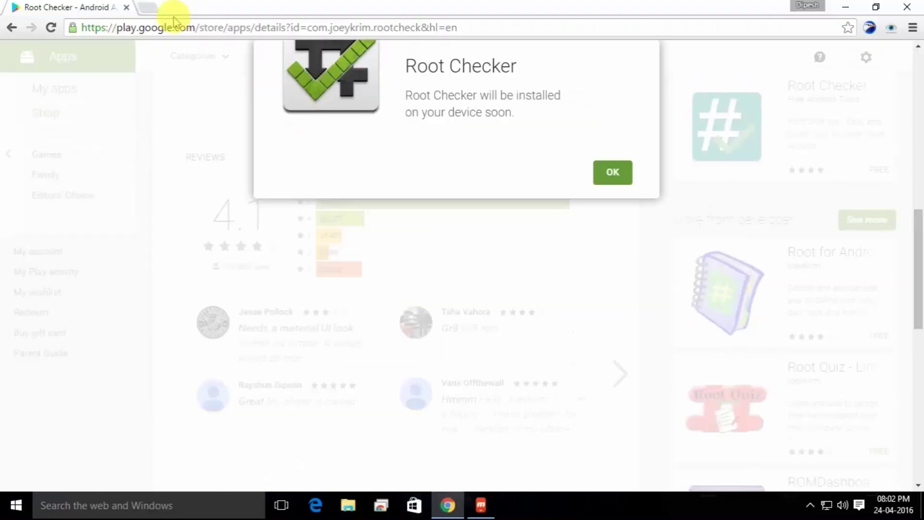
{"action": "left_click", "coordinate": [619, 169]}
{"action": "scroll", "coordinate": [281, 134], "scroll_direction": "up", "scroll_amount": 1}
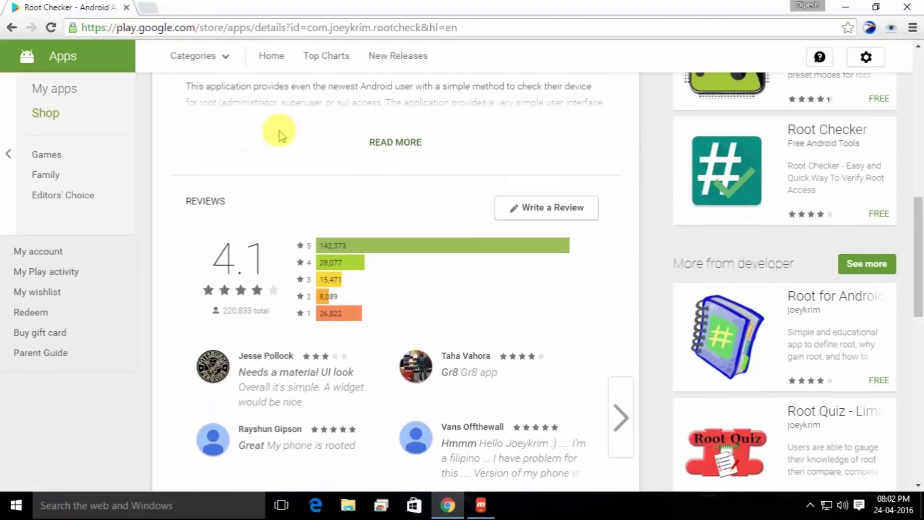
{"action": "scroll", "coordinate": [280, 135], "scroll_direction": "up", "scroll_amount": 10}
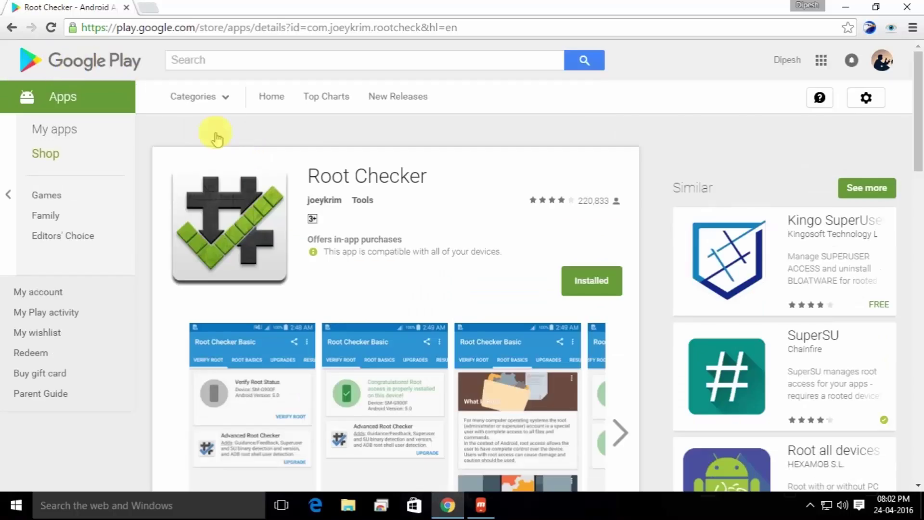
{"action": "left_click", "coordinate": [604, 289]}
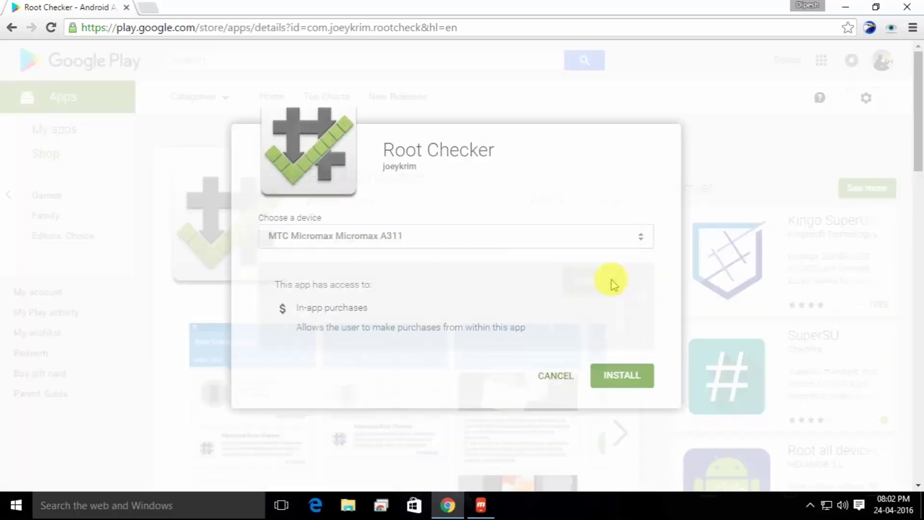
{"action": "left_click", "coordinate": [625, 393]}
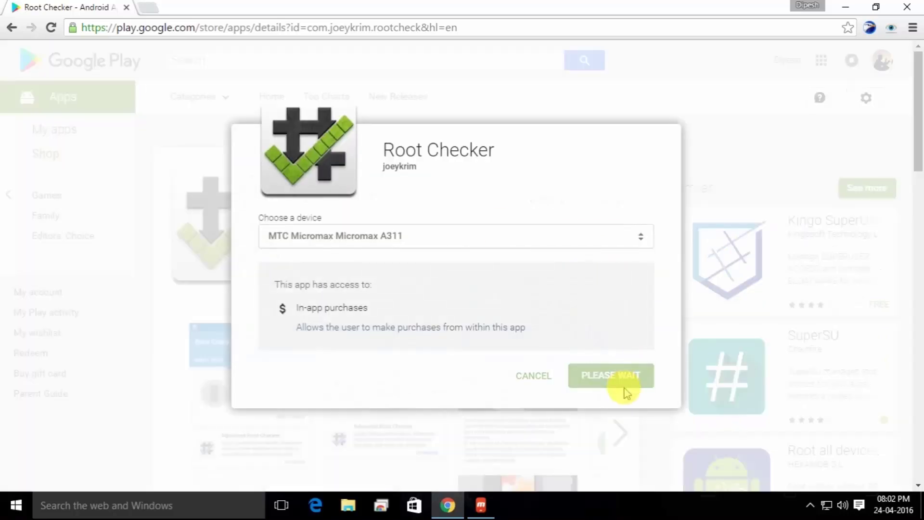
{"action": "left_click", "coordinate": [837, 6]}
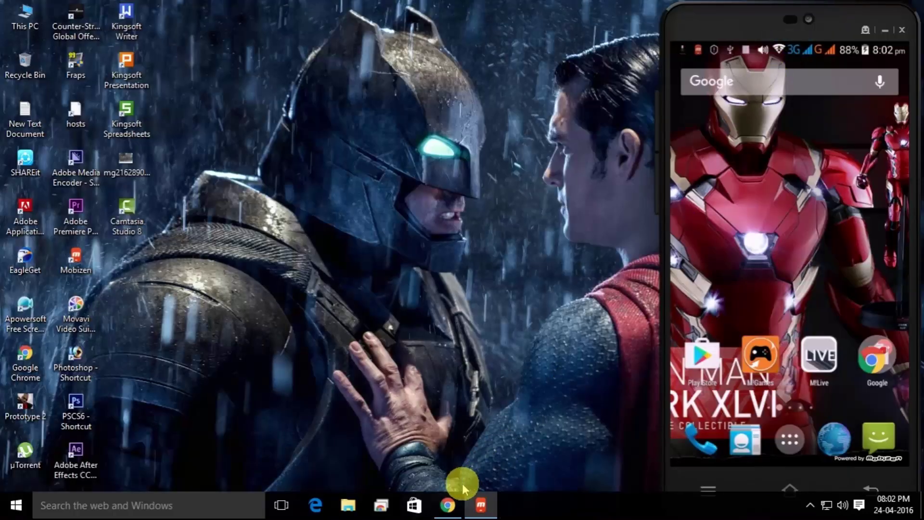
- Clear the phone's notifications and watch until Root Checker shows 'Successfully installed'
{"action": "left_click_drag", "start_coordinate": [799, 54], "coordinate": [745, 387]}
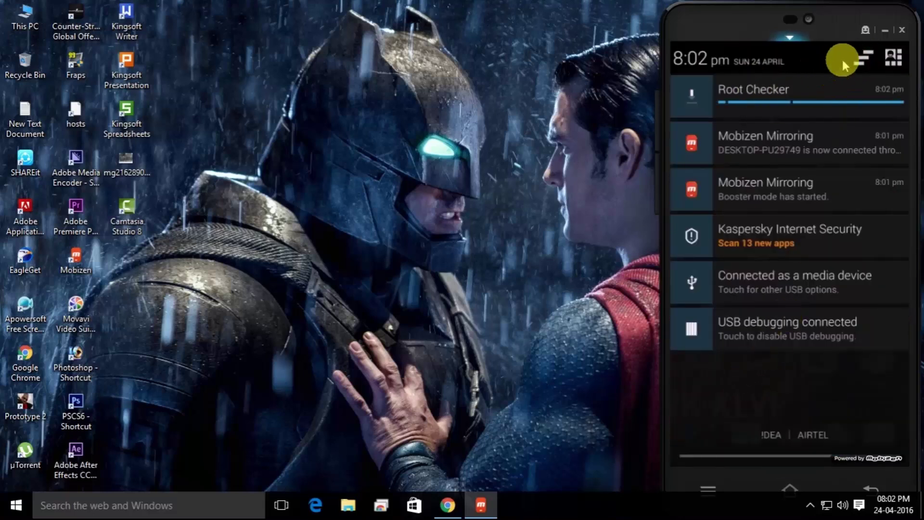
{"action": "left_click", "coordinate": [859, 54]}
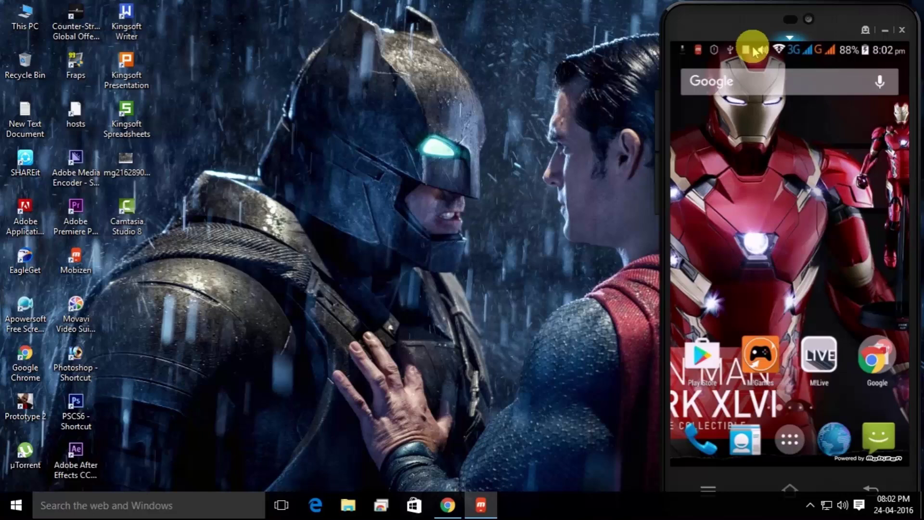
{"action": "left_click_drag", "start_coordinate": [754, 51], "coordinate": [789, 292]}
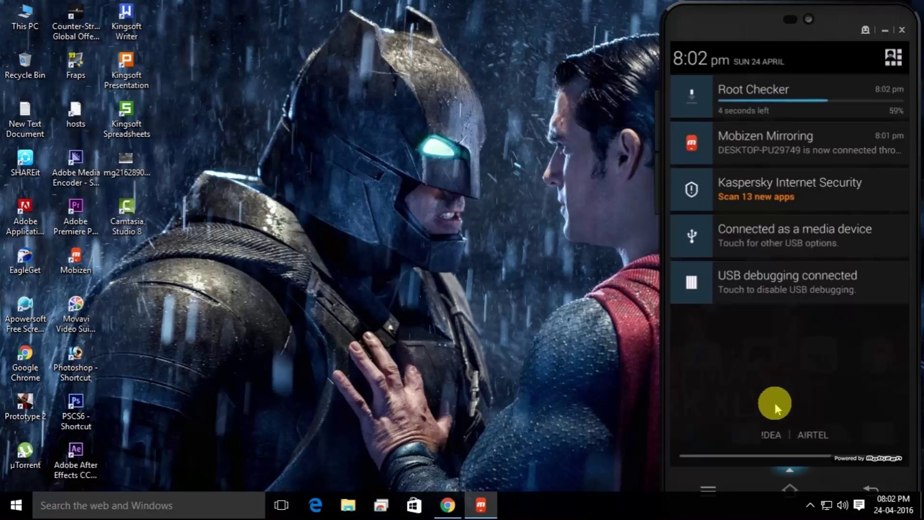
{"action": "left_click_drag", "start_coordinate": [784, 439], "coordinate": [755, 308]}
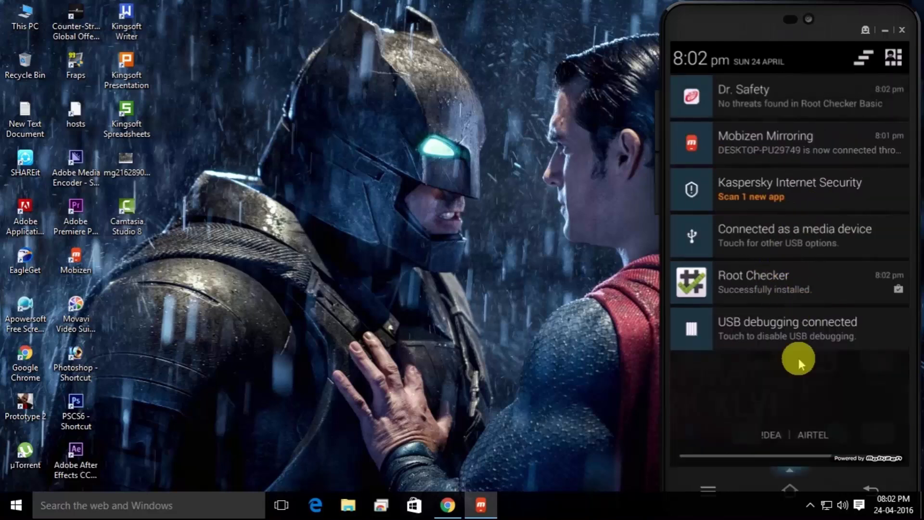
- Launch Root Checker Basic, accept its disclaimer, and verify root, granting superuser access
{"action": "left_click", "coordinate": [772, 85]}
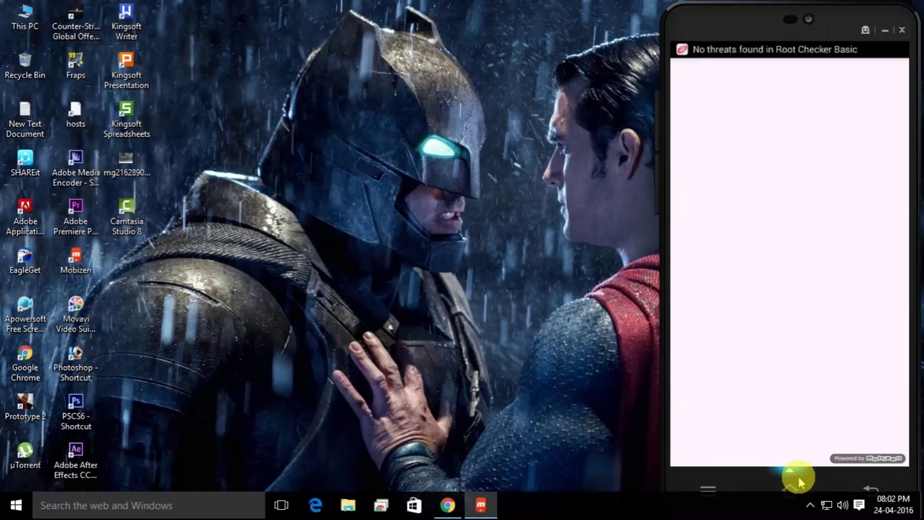
{"action": "left_click", "coordinate": [791, 489]}
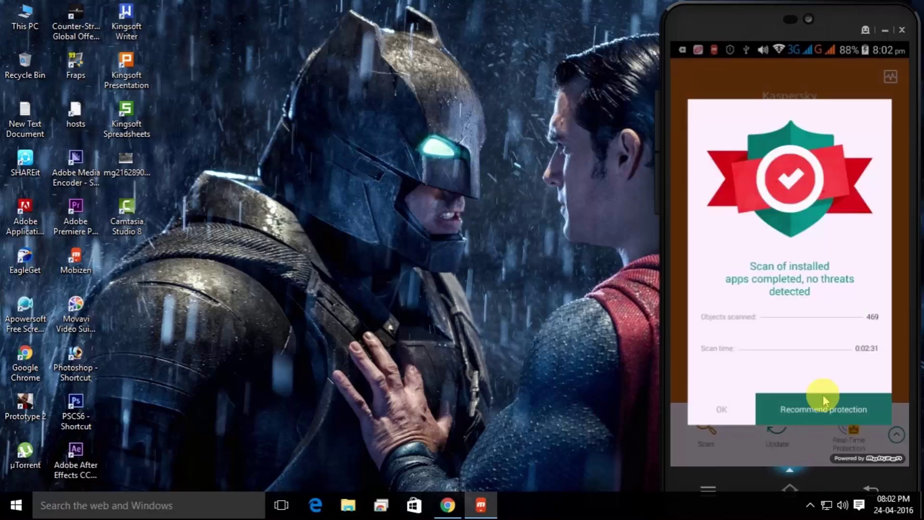
{"action": "left_click_drag", "start_coordinate": [849, 326], "coordinate": [799, 250]}
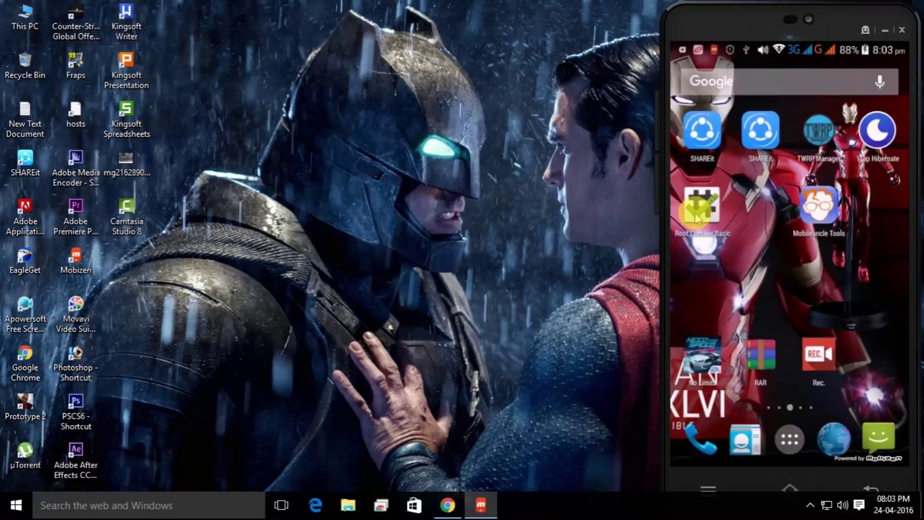
{"action": "left_click", "coordinate": [695, 217]}
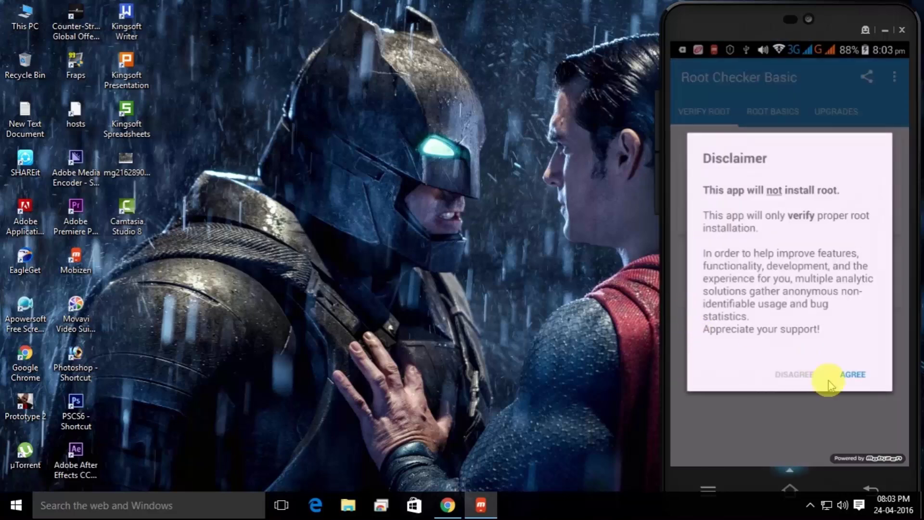
{"action": "left_click", "coordinate": [851, 376]}
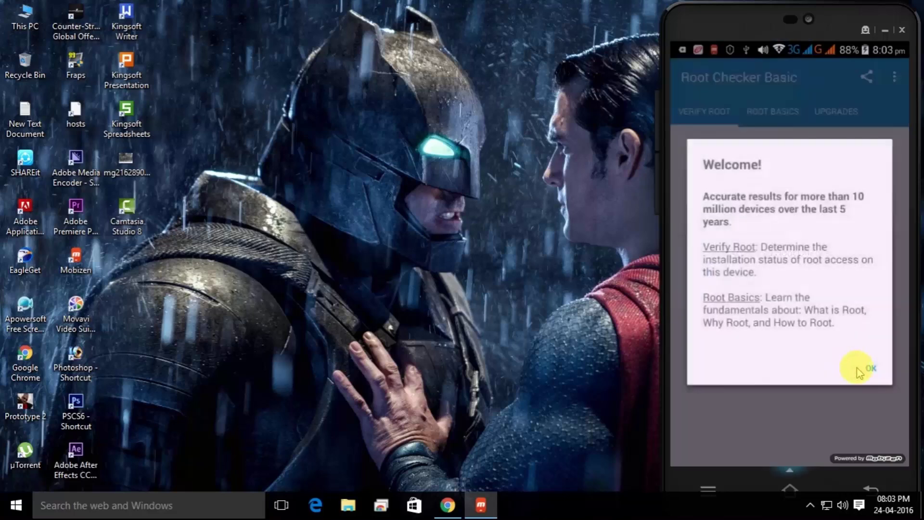
{"action": "left_click", "coordinate": [866, 368]}
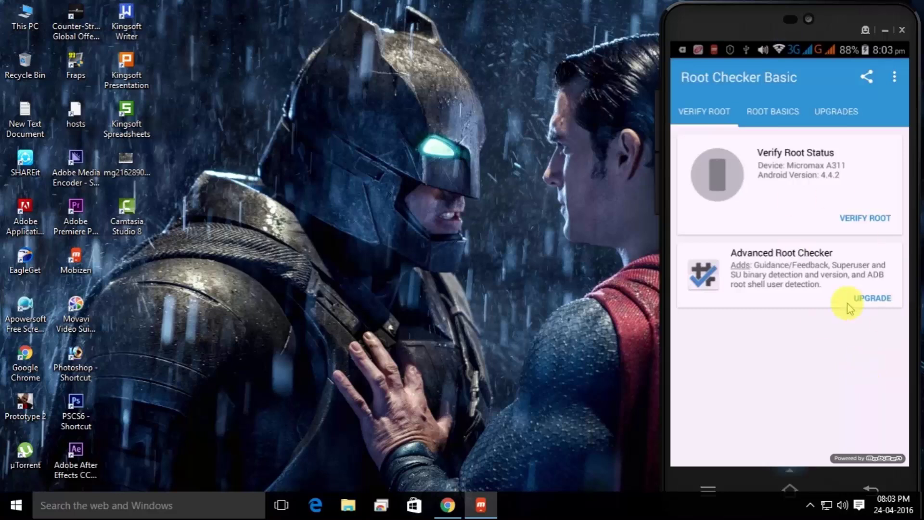
{"action": "left_click", "coordinate": [859, 218]}
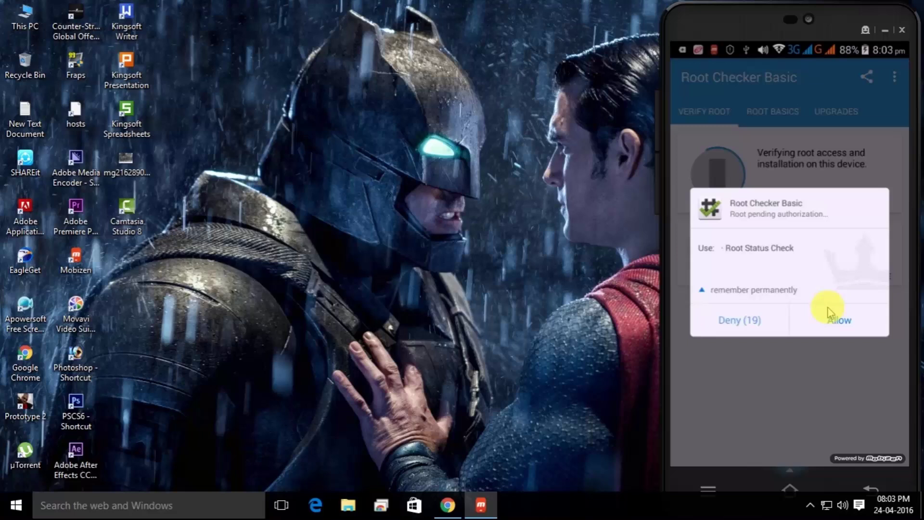
{"action": "left_click", "coordinate": [839, 327]}
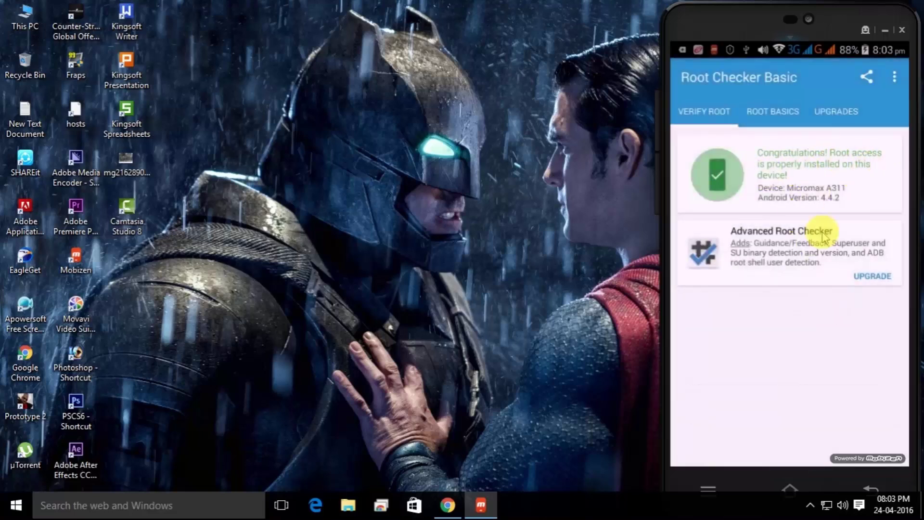
- Clear the Root Checker notification from the phone's notification shade
{"action": "left_click", "coordinate": [798, 488]}
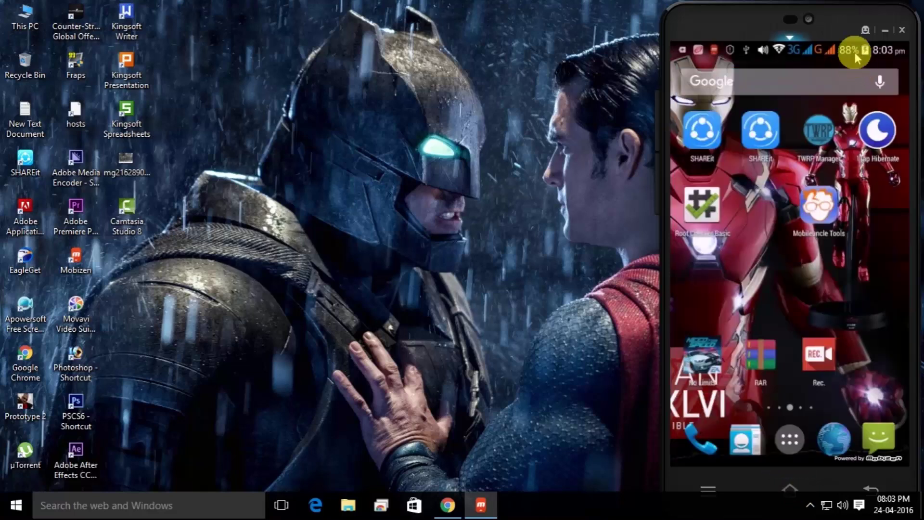
{"action": "left_click_drag", "start_coordinate": [852, 52], "coordinate": [829, 371]}
{"action": "left_click", "coordinate": [863, 57]}
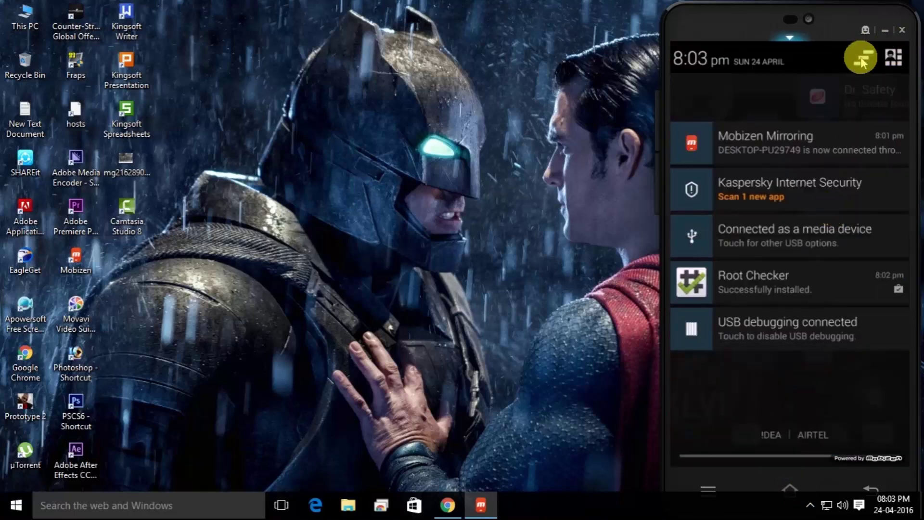
- Check About phone in Settings (Android 4.4.2), then return to the home screen
{"action": "left_click_drag", "start_coordinate": [848, 192], "coordinate": [840, 318]}
{"action": "left_click", "coordinate": [887, 61]}
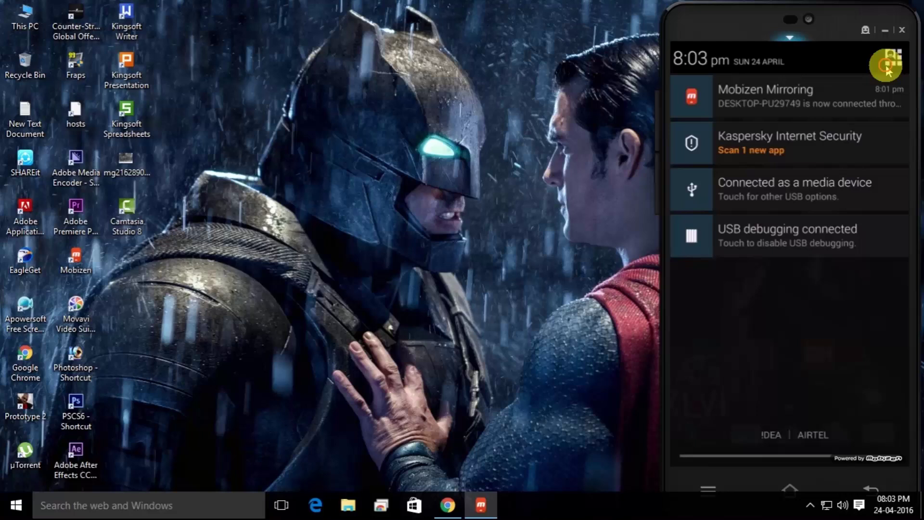
{"action": "left_click", "coordinate": [871, 100]}
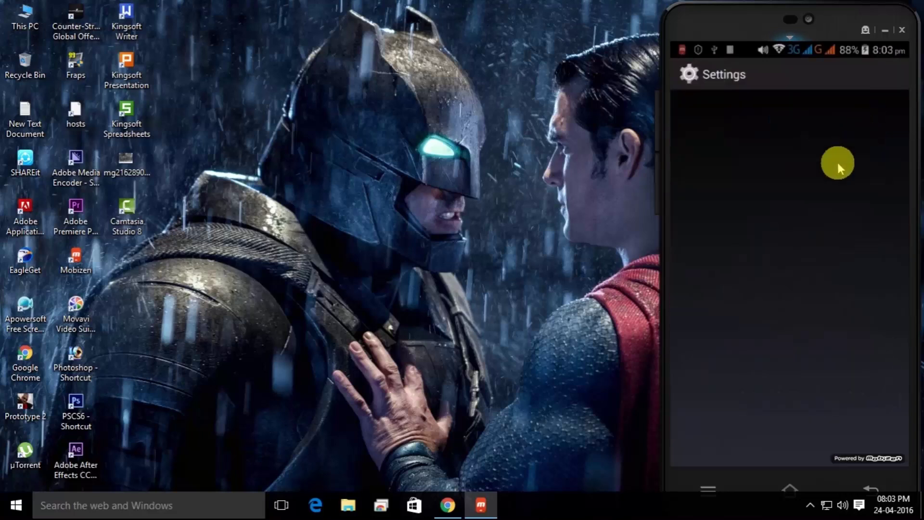
{"action": "scroll", "coordinate": [852, 233], "scroll_direction": "down", "scroll_amount": 5}
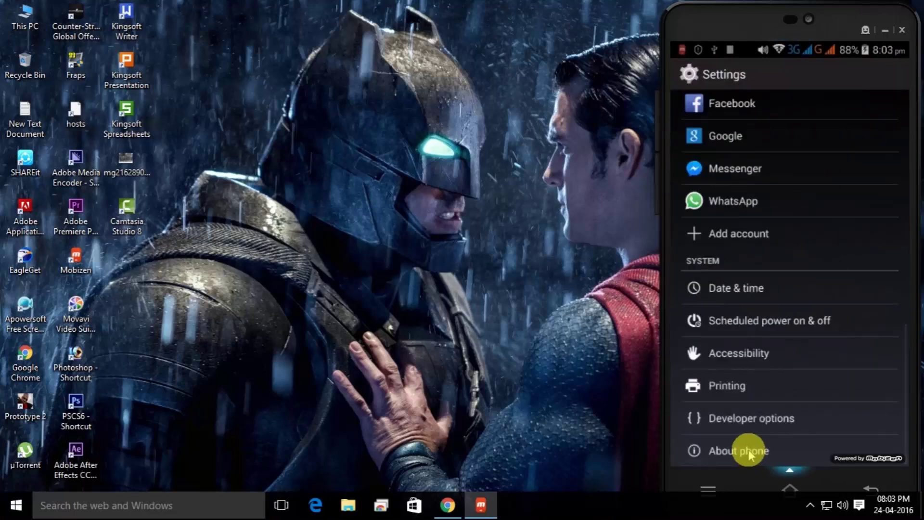
{"action": "left_click", "coordinate": [748, 452]}
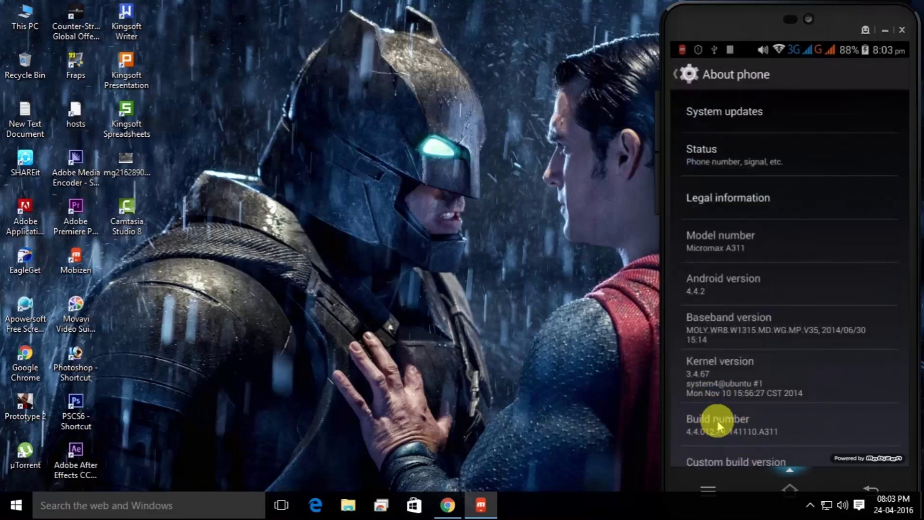
{"action": "scroll", "coordinate": [717, 420], "scroll_direction": "down", "scroll_amount": 1}
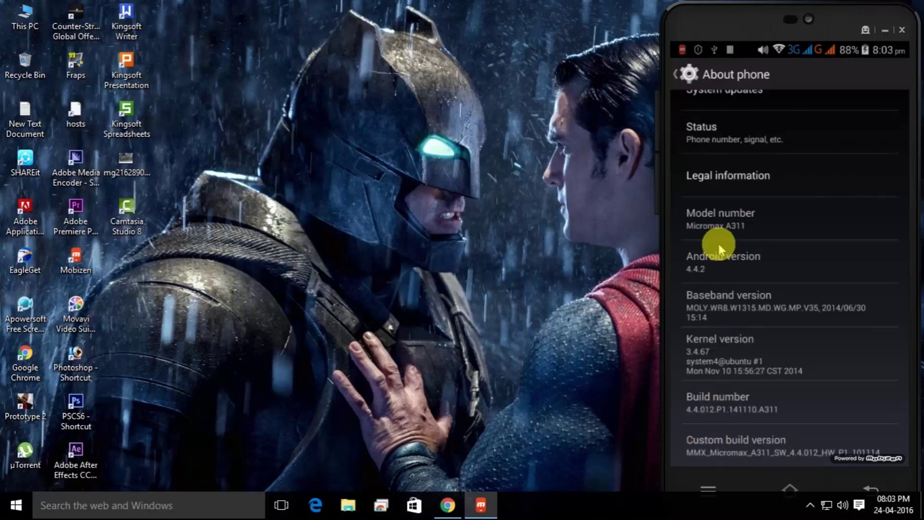
{"action": "left_click", "coordinate": [791, 488]}
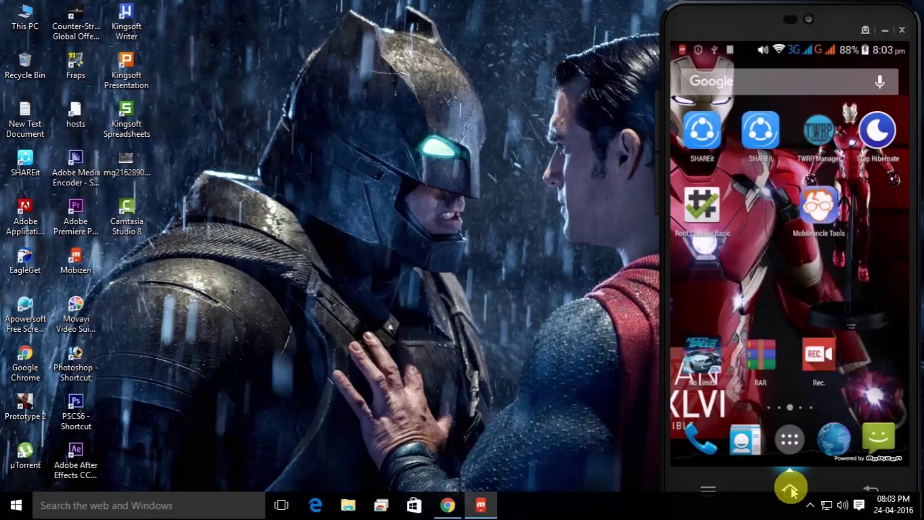
- Centre the Mobizen window on the desktop and open File Manager on the SD card
{"action": "left_click", "coordinate": [790, 442]}
{"action": "left_click_drag", "start_coordinate": [836, 29], "coordinate": [517, 31]}
{"action": "scroll", "coordinate": [433, 207], "scroll_direction": "down", "scroll_amount": 2}
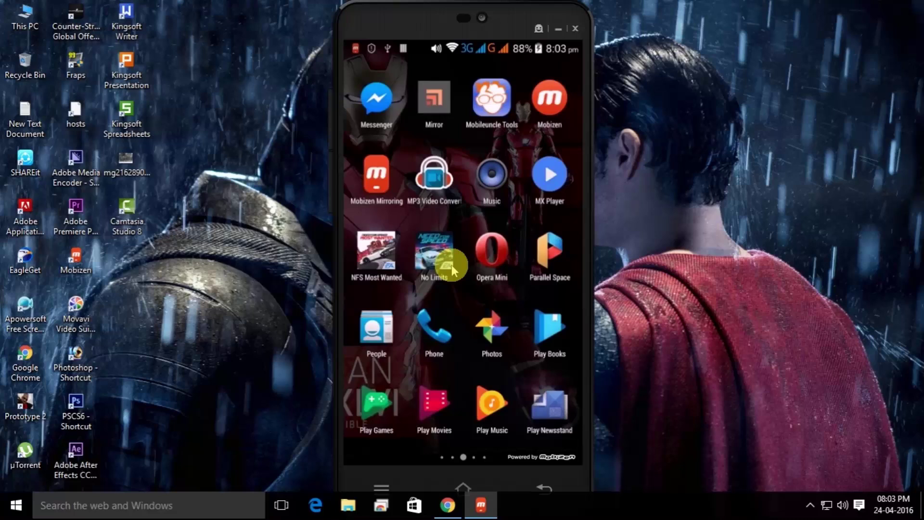
{"action": "scroll", "coordinate": [450, 237], "scroll_direction": "up", "scroll_amount": 1}
{"action": "left_click", "coordinate": [371, 114]}
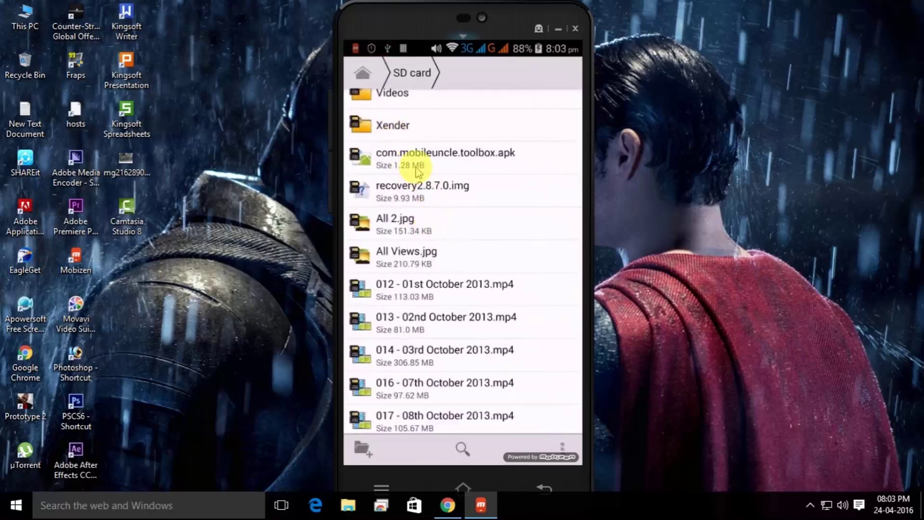
- Install Mobileuncle Tools from com.mobileuncle.toolbox.apk, dismissing the Clean Master prompt
{"action": "left_click", "coordinate": [420, 162]}
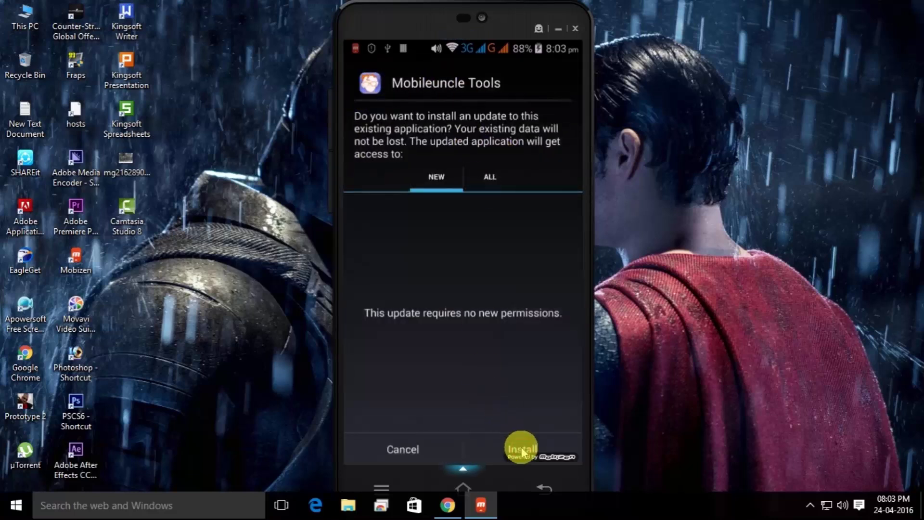
{"action": "left_click", "coordinate": [522, 449]}
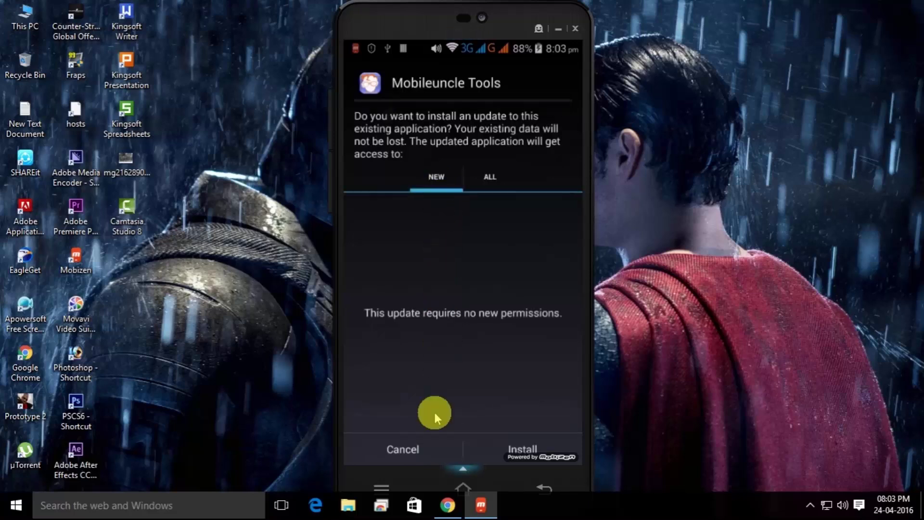
{"action": "left_click", "coordinate": [432, 316]}
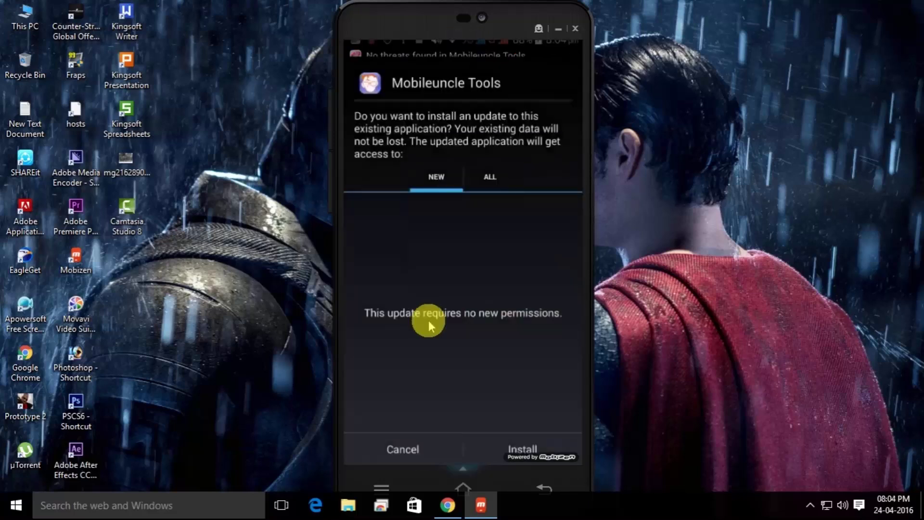
{"action": "left_click", "coordinate": [412, 452]}
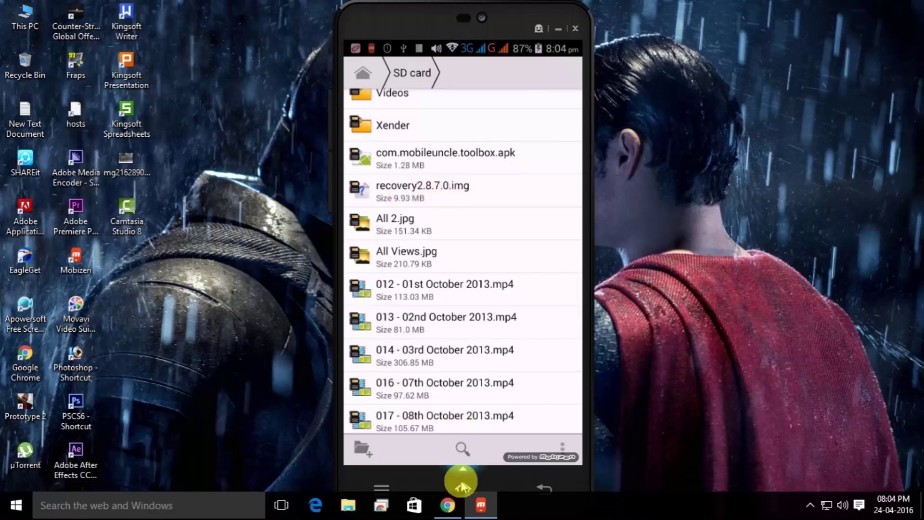
- Flash recovery2.8.7.0.img with Mobileuncle Tools' Recovery Update and reboot into recovery
{"action": "left_click", "coordinate": [464, 483]}
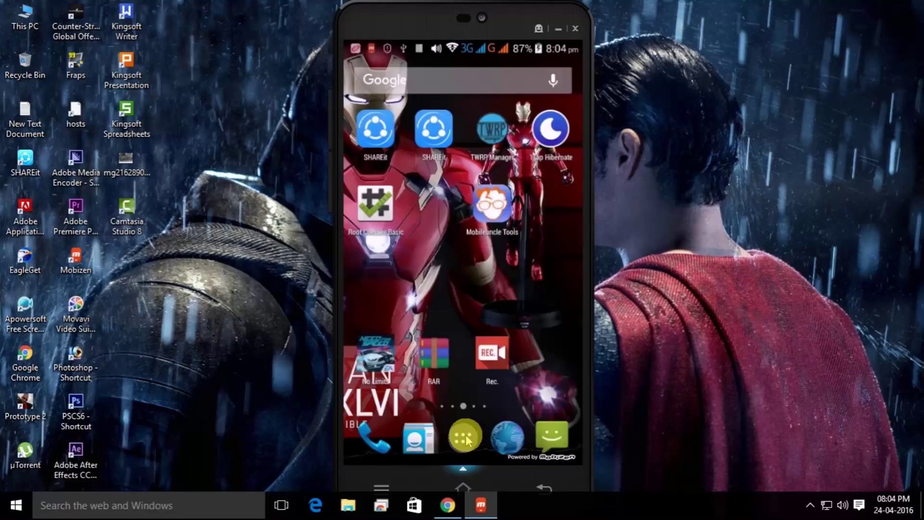
{"action": "left_click", "coordinate": [492, 203]}
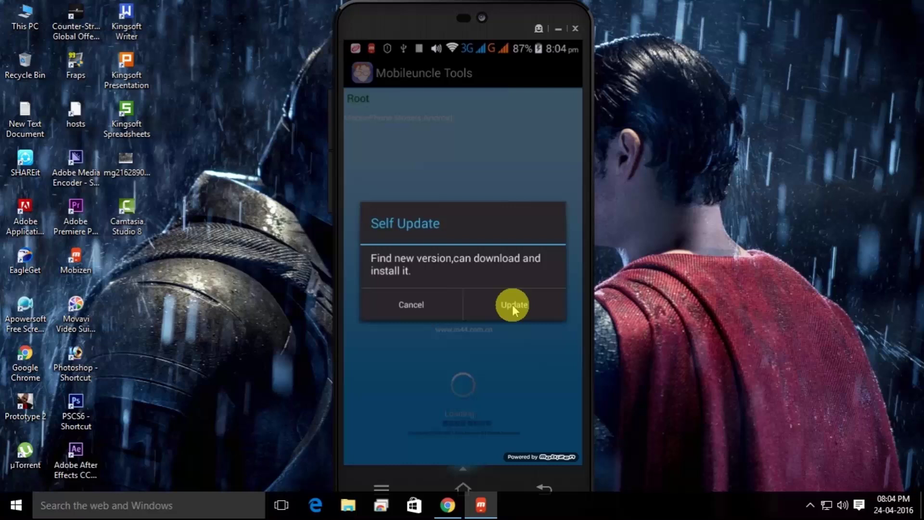
{"action": "left_click", "coordinate": [434, 304]}
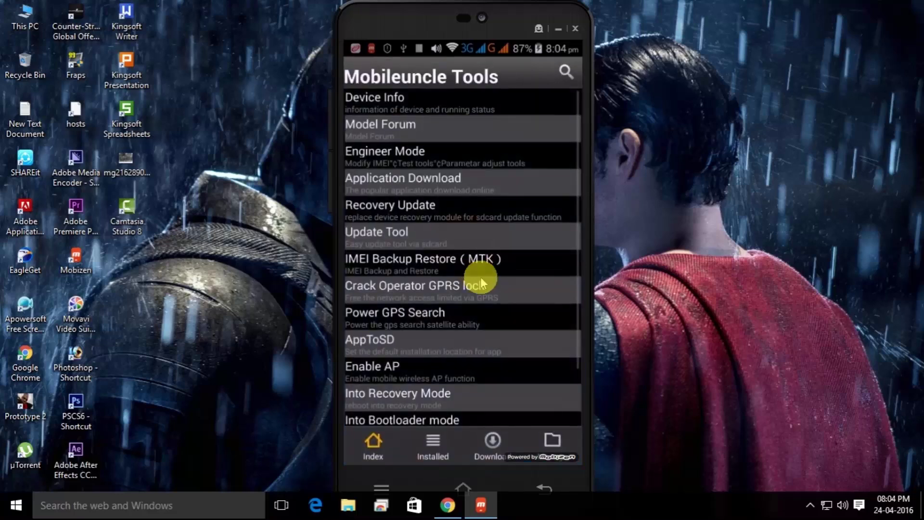
{"action": "left_click", "coordinate": [403, 217]}
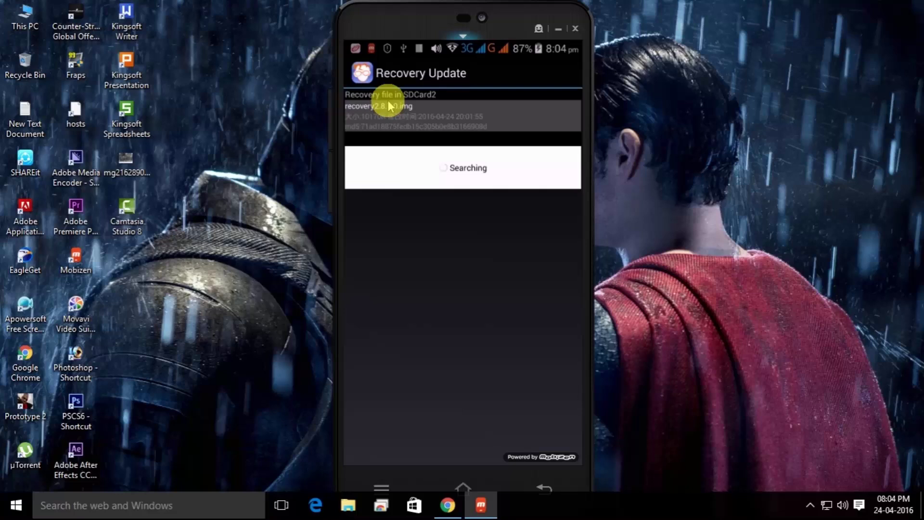
{"action": "left_click", "coordinate": [410, 119]}
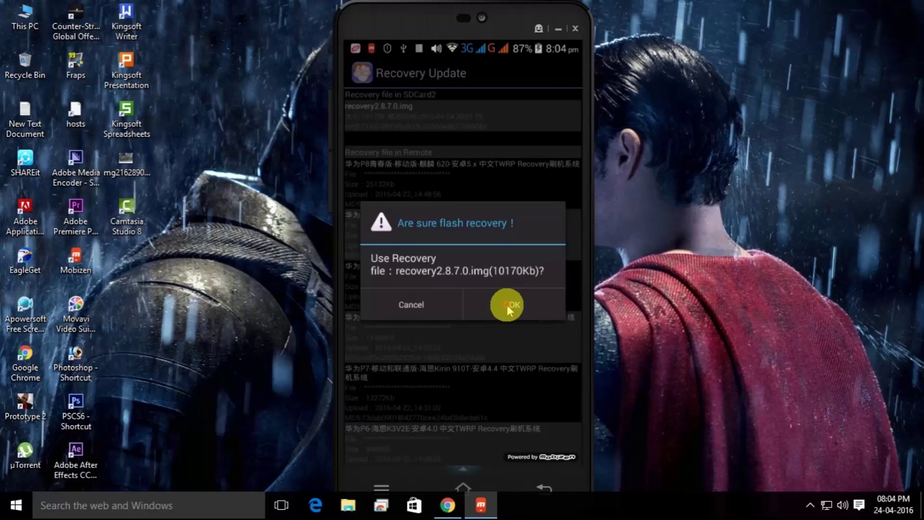
{"action": "left_click", "coordinate": [507, 305]}
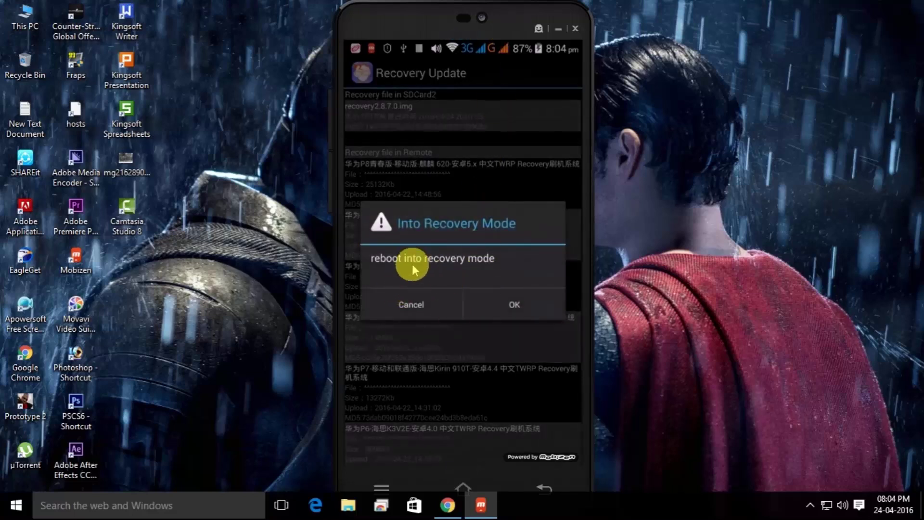
{"action": "left_click", "coordinate": [513, 306]}
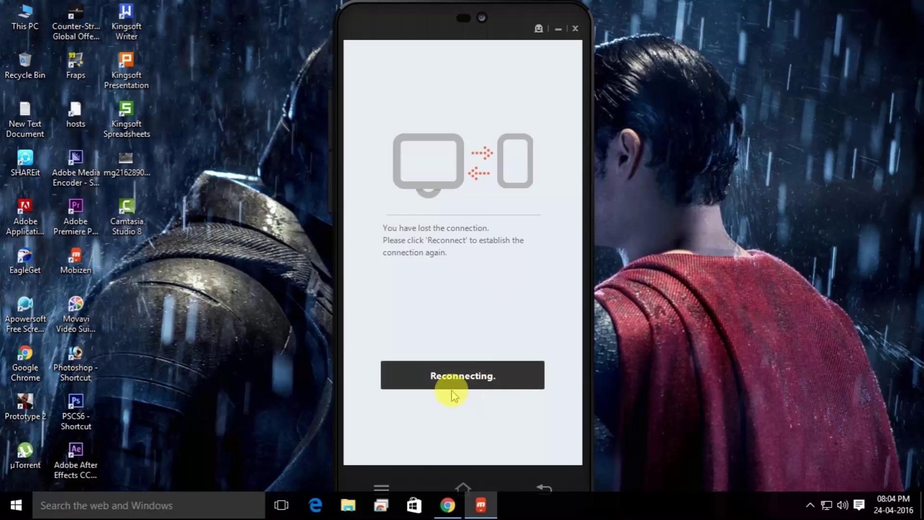
- Film the phone showing its Micromax boot logo as it restarts
{"action": "mouse_move", "coordinate": [454, 394]}
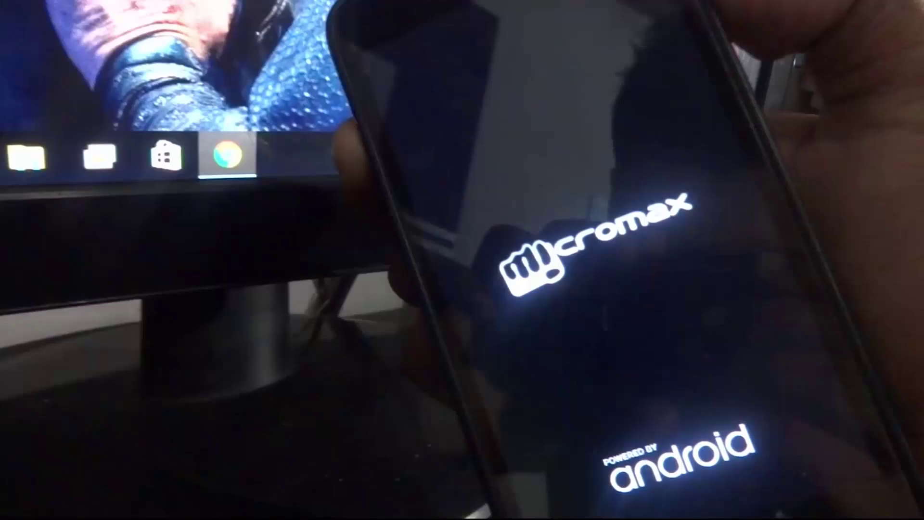